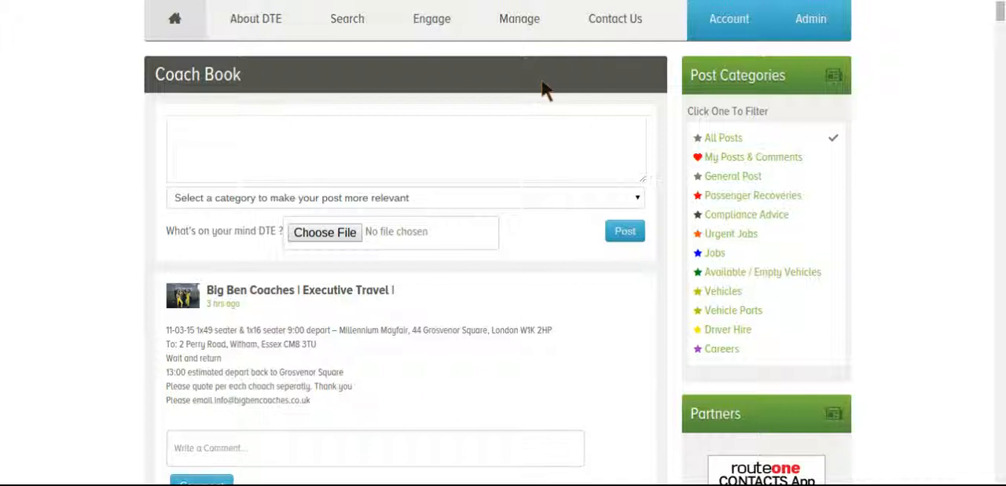
Open the sales ledger and start a new invoice.
scroll(524, 36, down, 1)
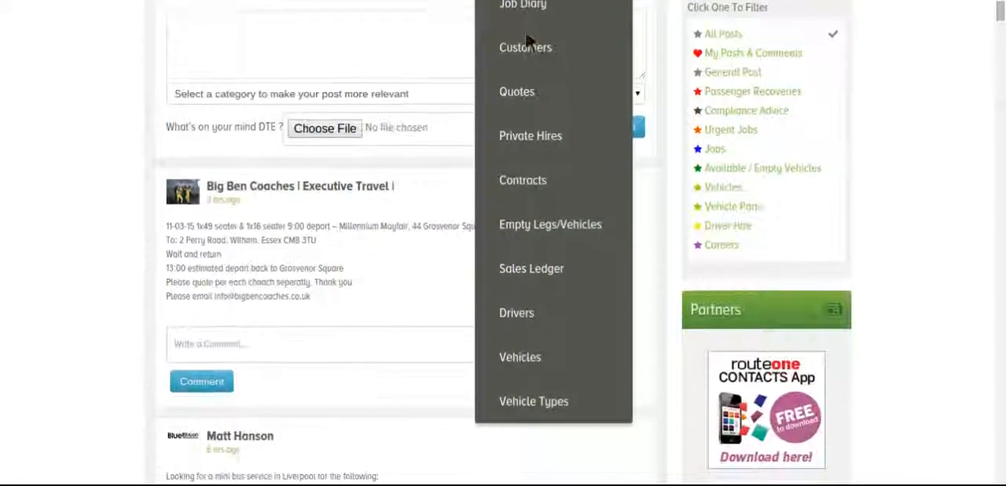
click(528, 268)
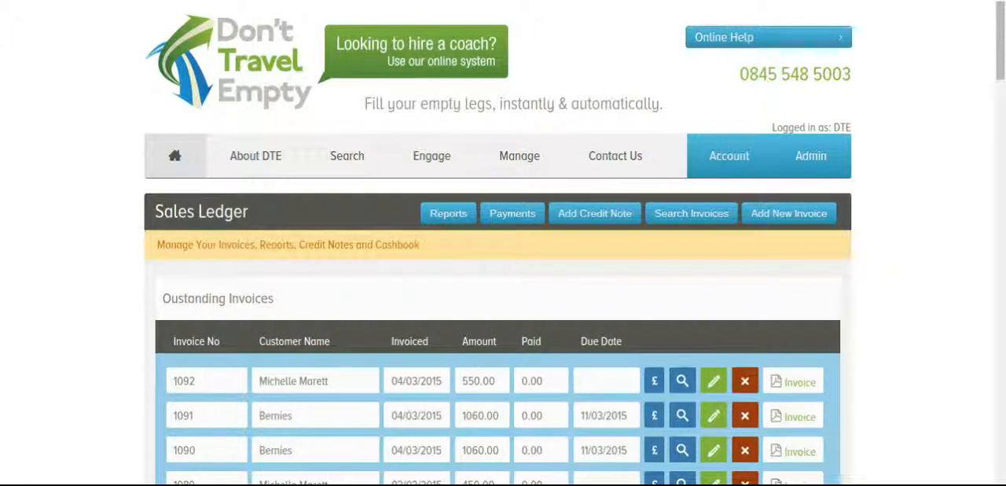
click(810, 218)
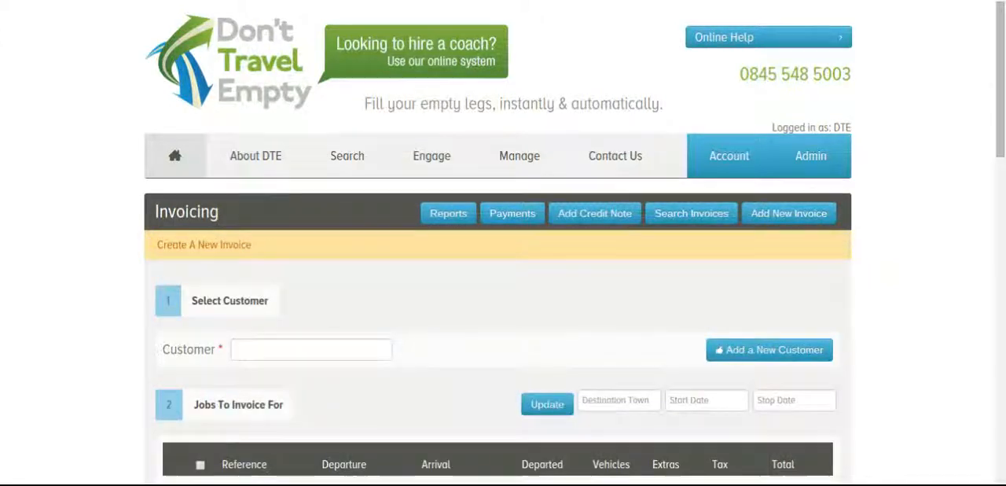
Choose Bernies as the customer for the new invoice.
scroll(878, 162, down, 3)
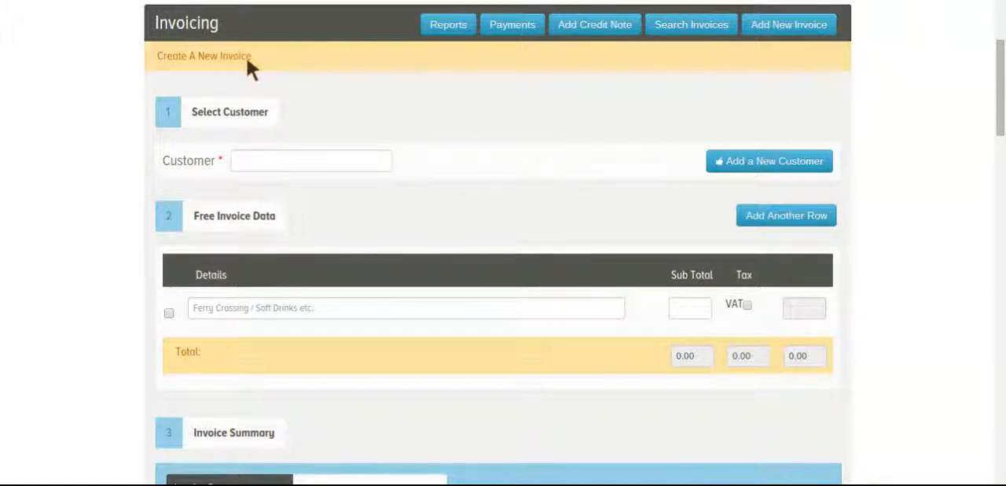
click(286, 163)
text(bernie)
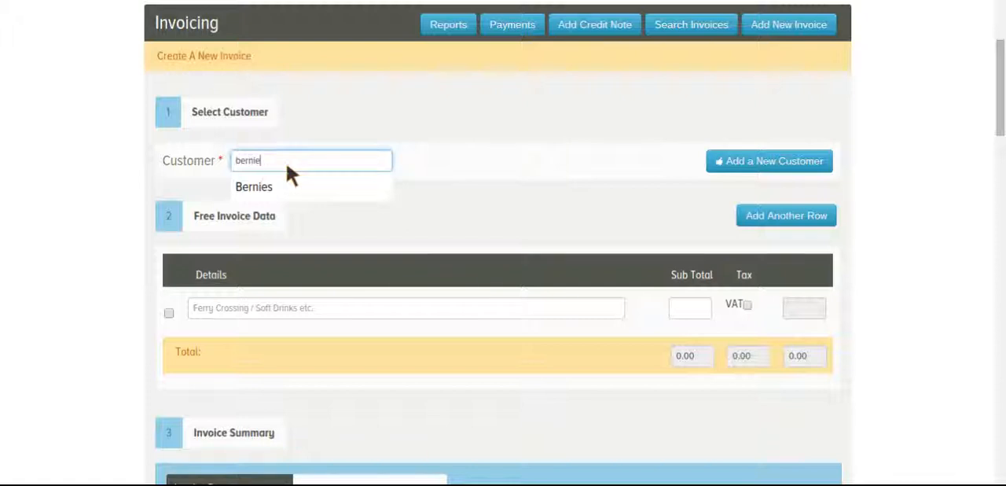
click(283, 188)
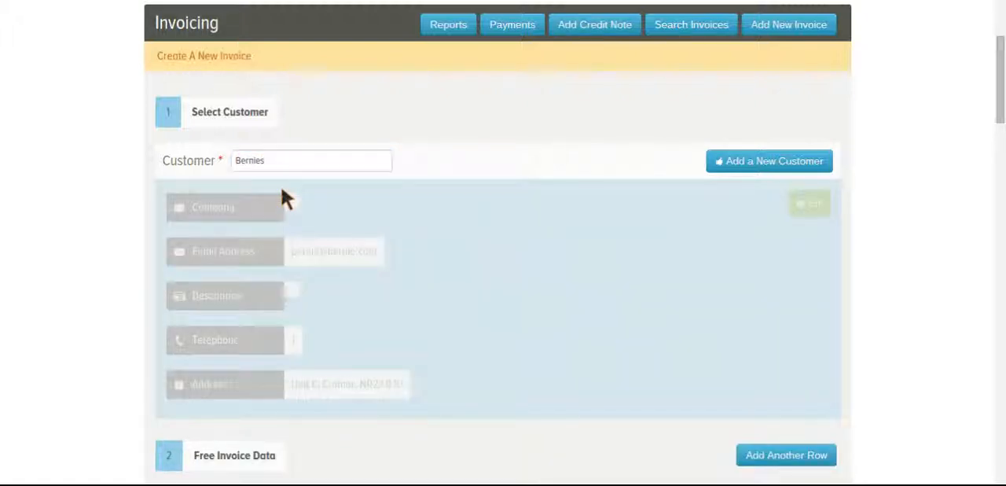
Filter the jobs to invoice for to dates from 01/03/15 to 31/03/15.
scroll(919, 136, down, 4)
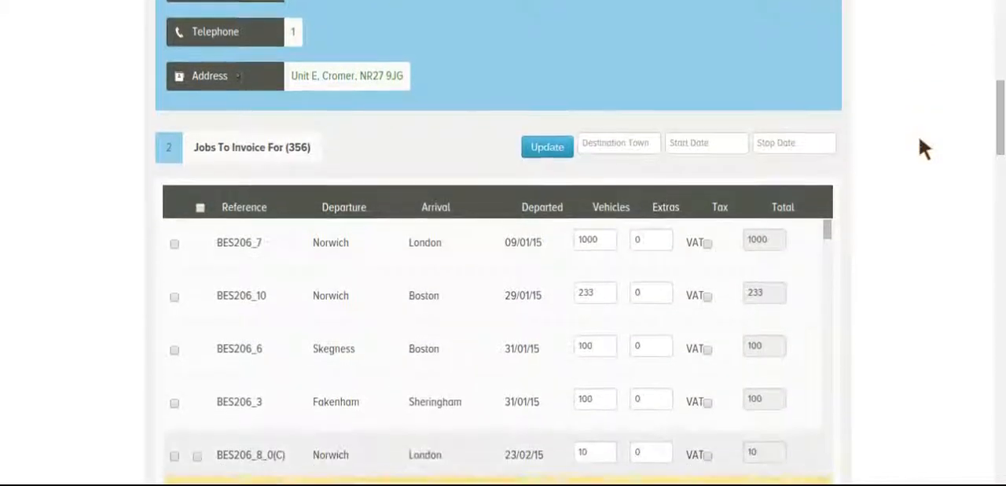
scroll(920, 141, down, 1)
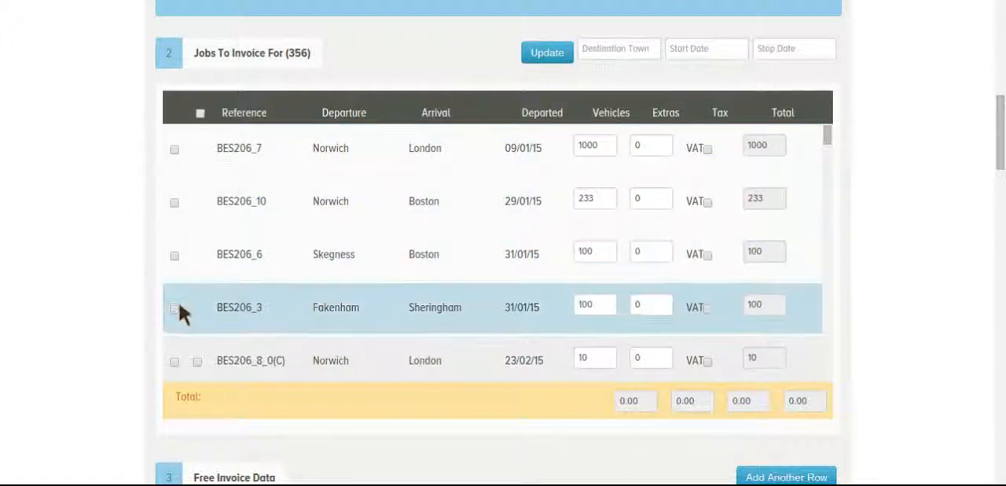
scroll(221, 262, down, 3)
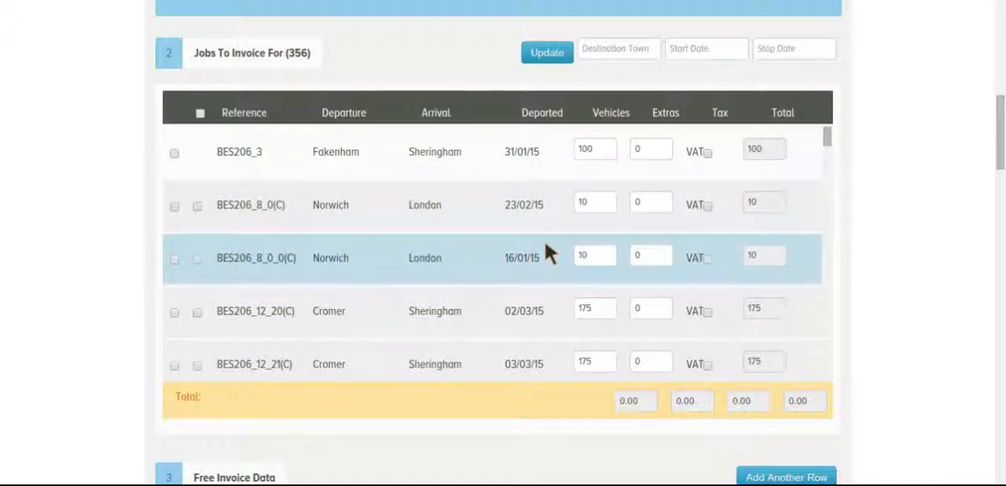
scroll(547, 256, down, 3)
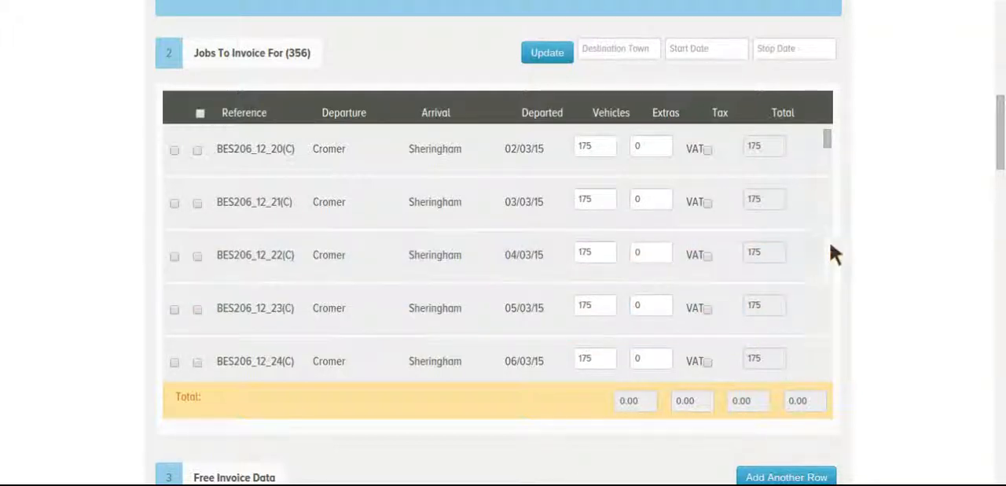
scroll(841, 242, up, 1)
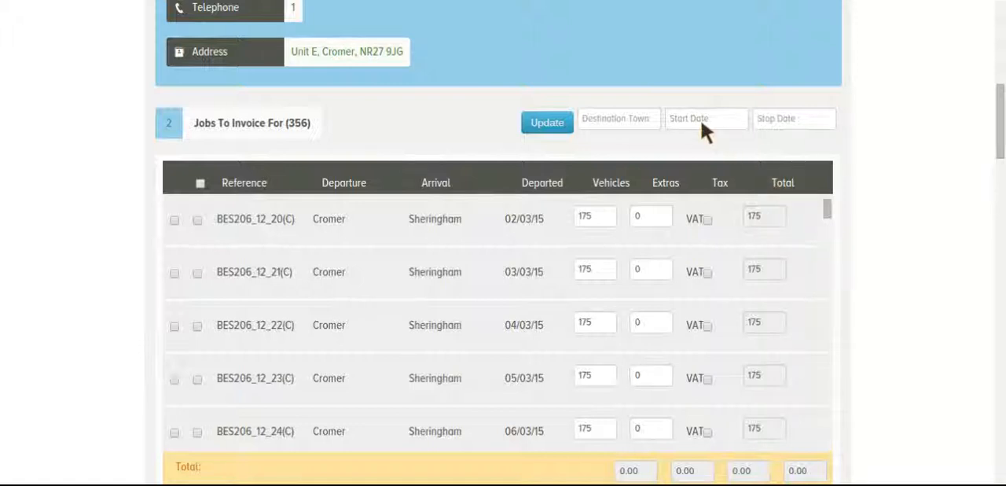
click(701, 119)
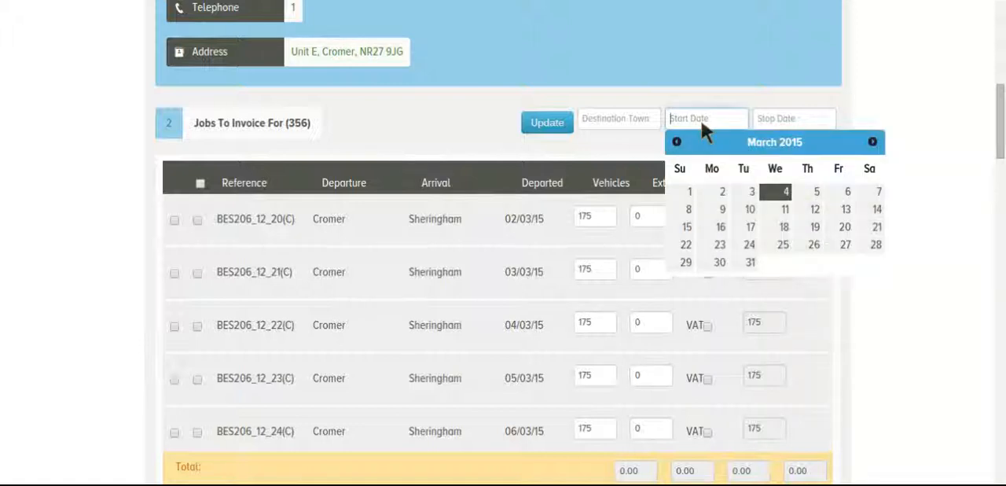
click(690, 191)
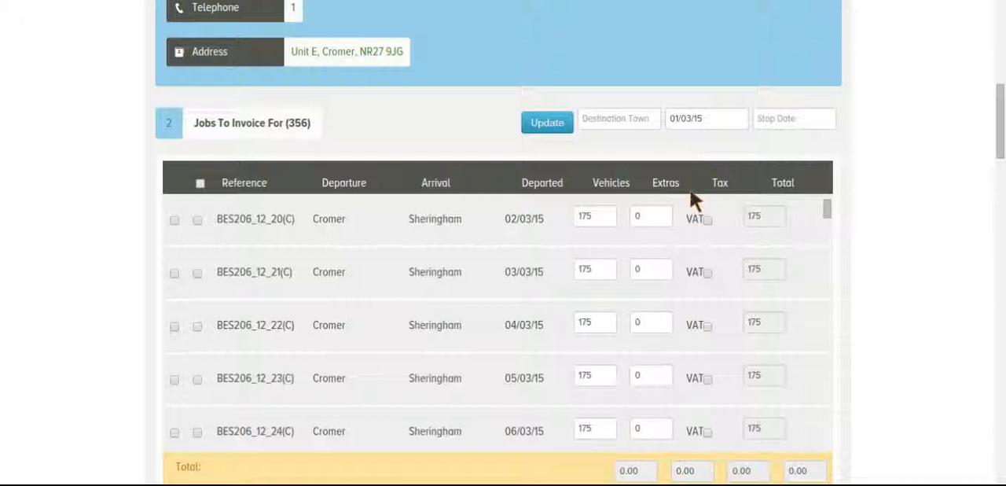
click(771, 119)
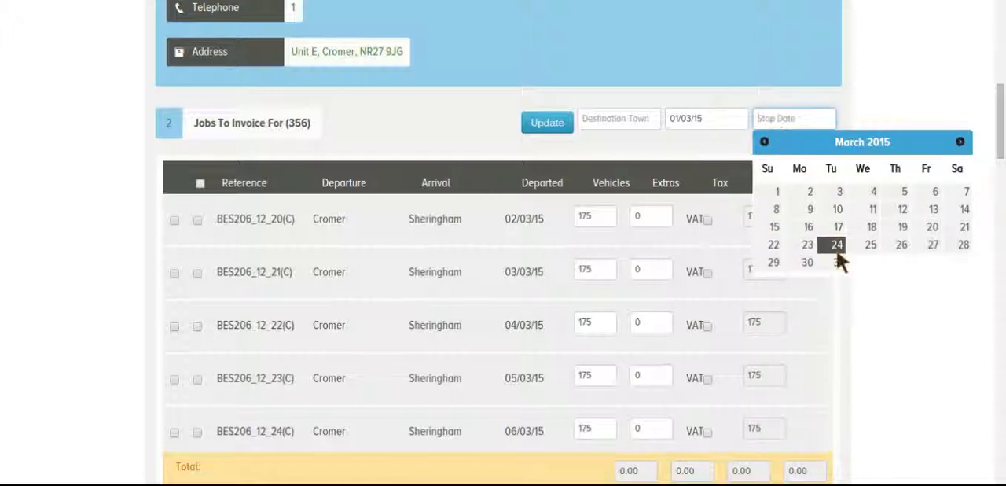
click(838, 263)
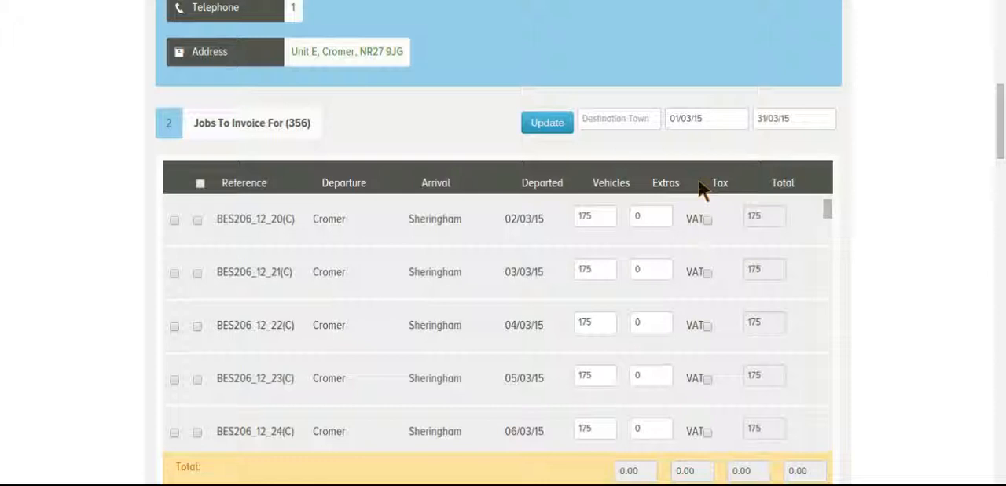
click(558, 127)
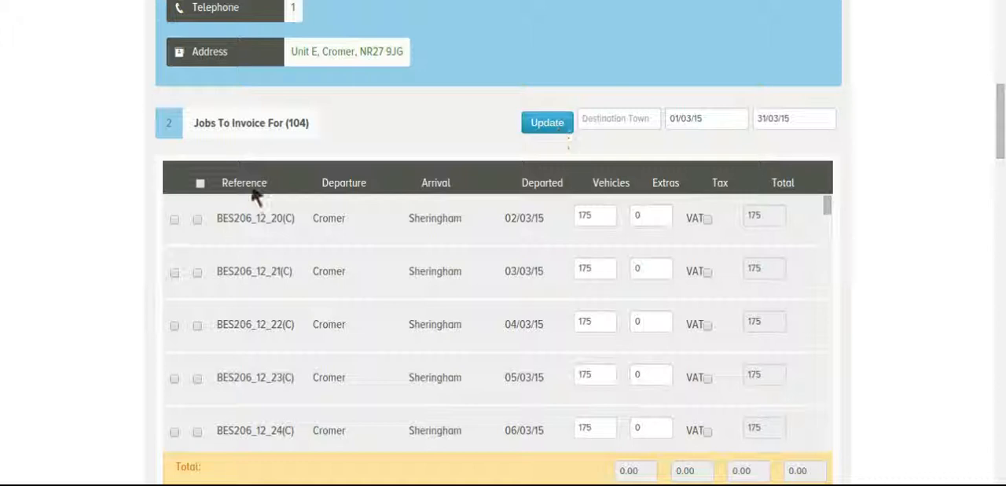
Add all displayed jobs of the two Cromer to Sheringham contracts, BES206_12 and BES206_13, to the invoice.
click(197, 219)
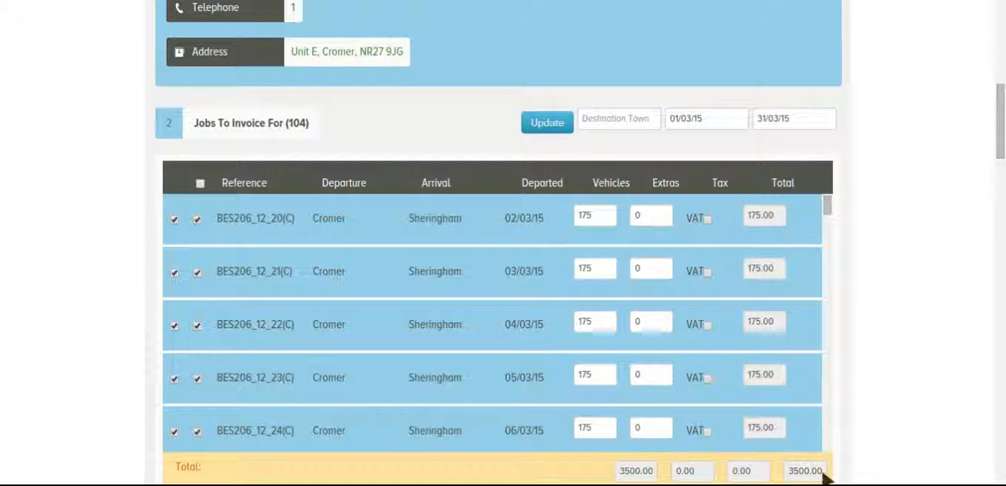
scroll(586, 342, down, 5)
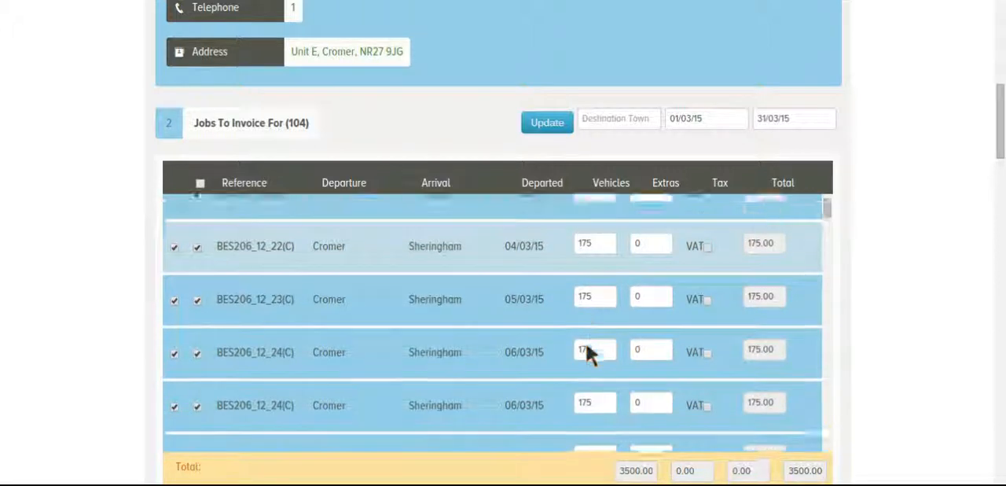
scroll(586, 346, down, 10)
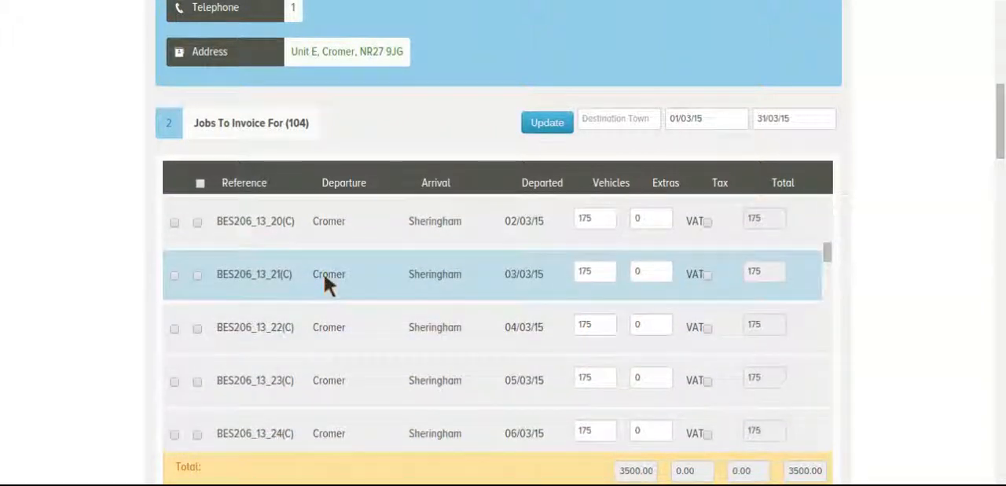
click(198, 224)
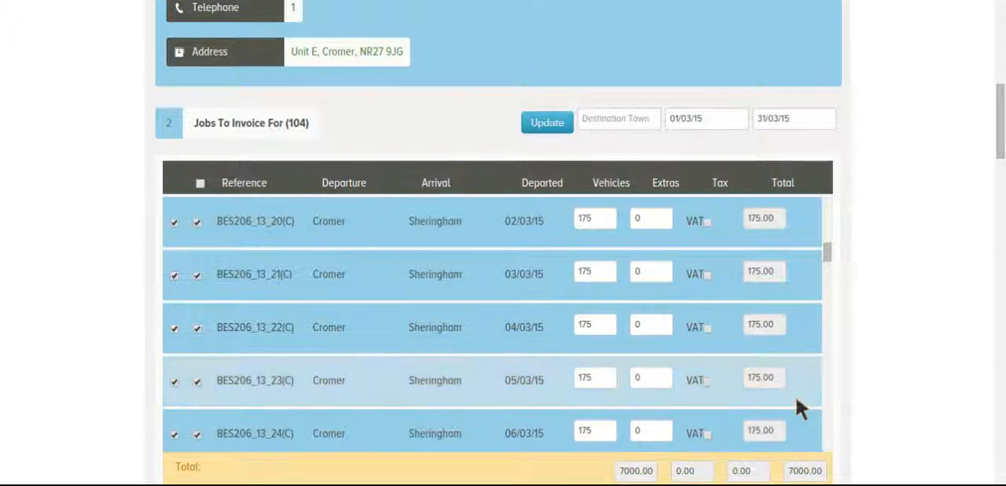
Add all displayed jobs of the Cromer to Aylsham contract BES206_14 and the Sheringham to North Walsham contract BES206_15 to the invoice.
scroll(797, 404, down, 4)
scroll(796, 401, down, 8)
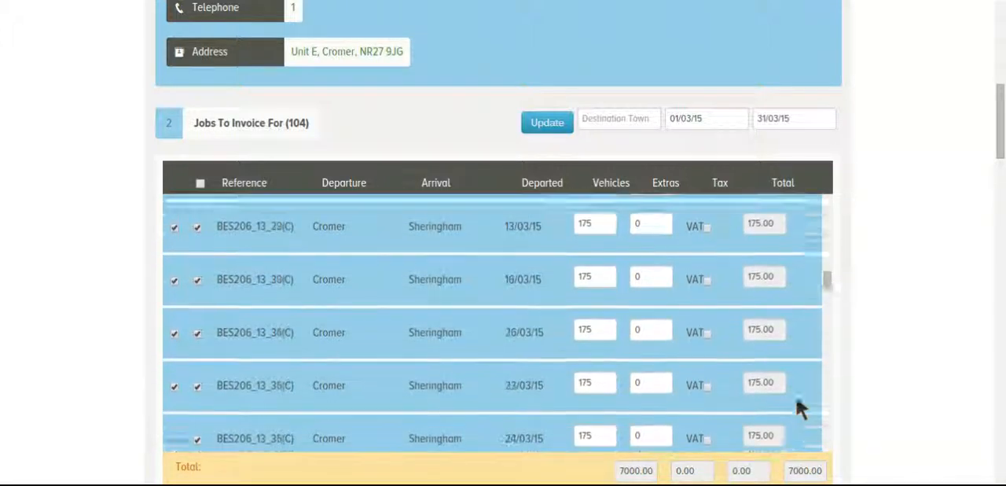
scroll(797, 416, down, 2)
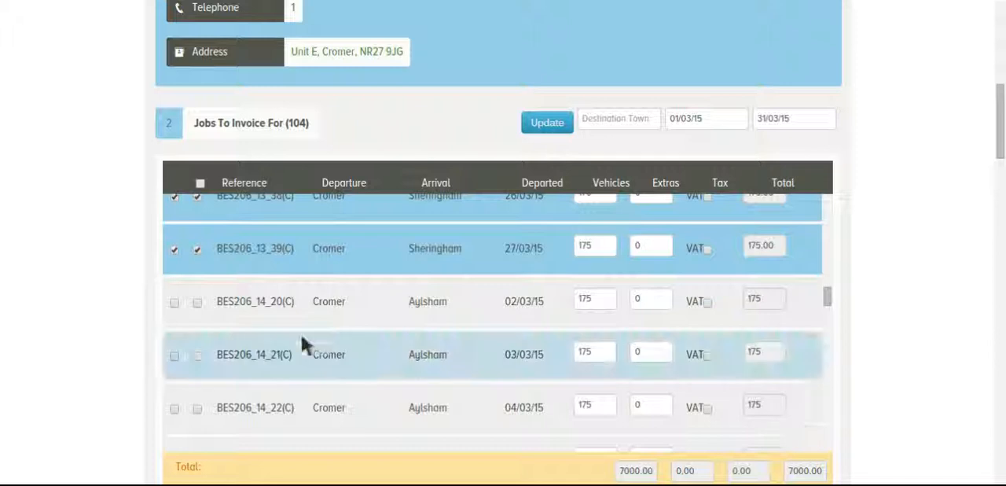
click(198, 303)
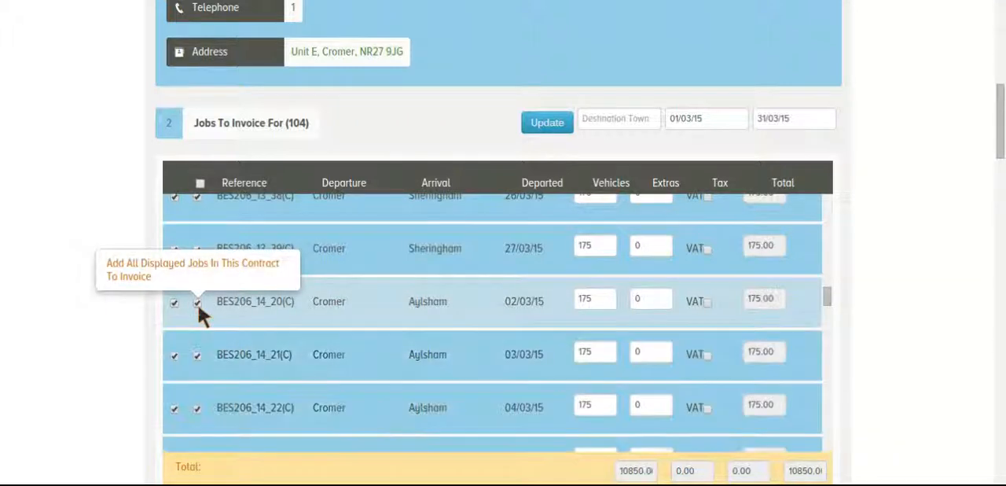
scroll(824, 354, down, 1)
scroll(825, 351, down, 8)
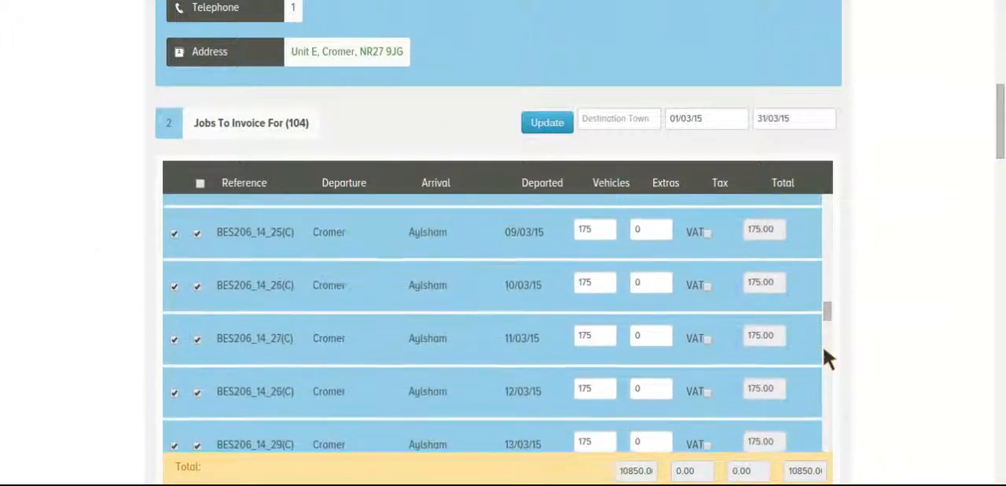
scroll(825, 353, down, 8)
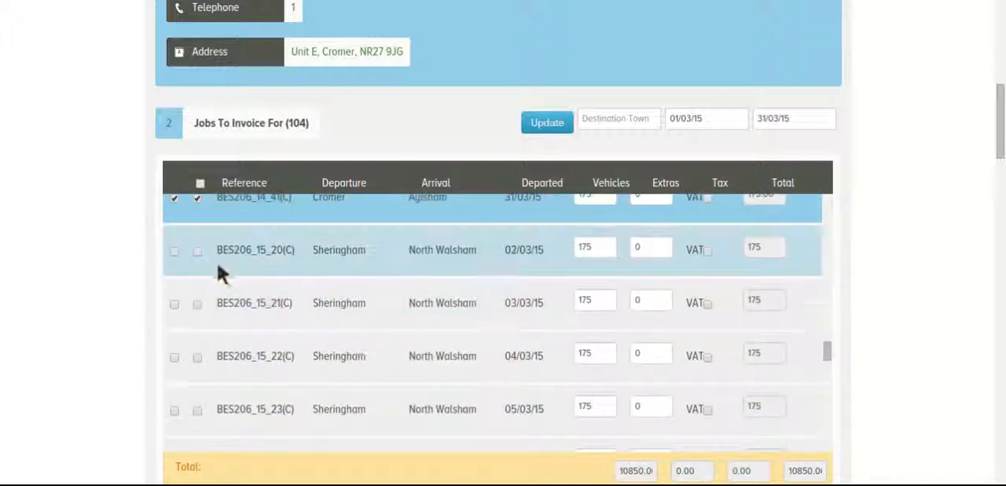
click(198, 251)
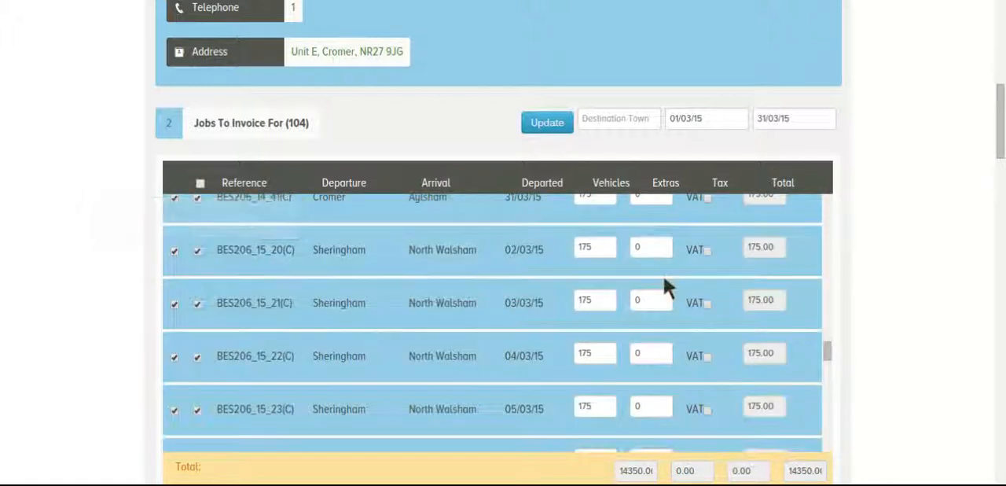
Set the payment terms in the invoice summary to 14 days.
scroll(912, 281, down, 2)
scroll(912, 284, down, 2)
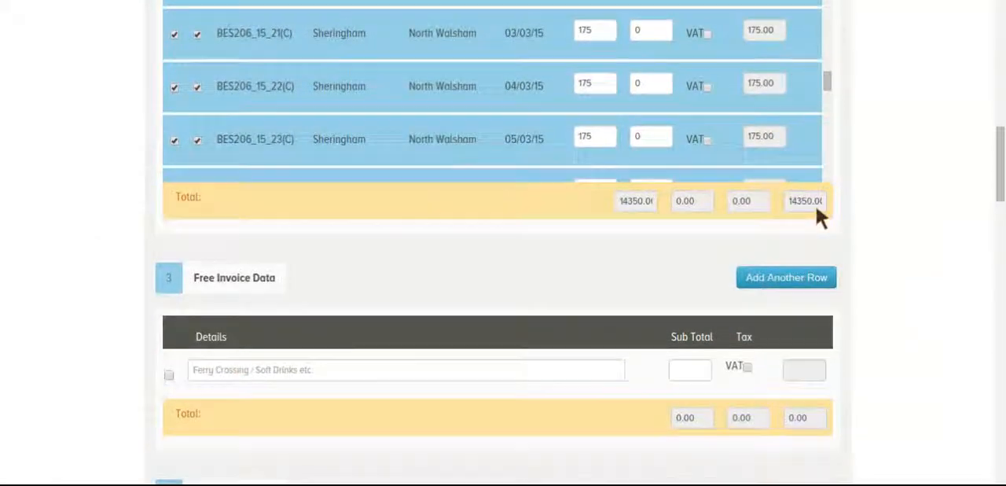
scroll(869, 260, down, 2)
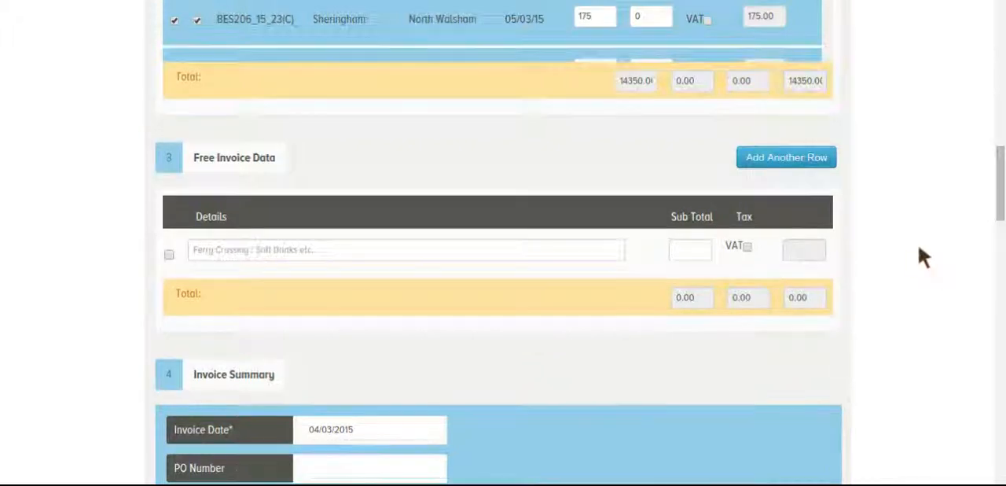
scroll(918, 254, down, 3)
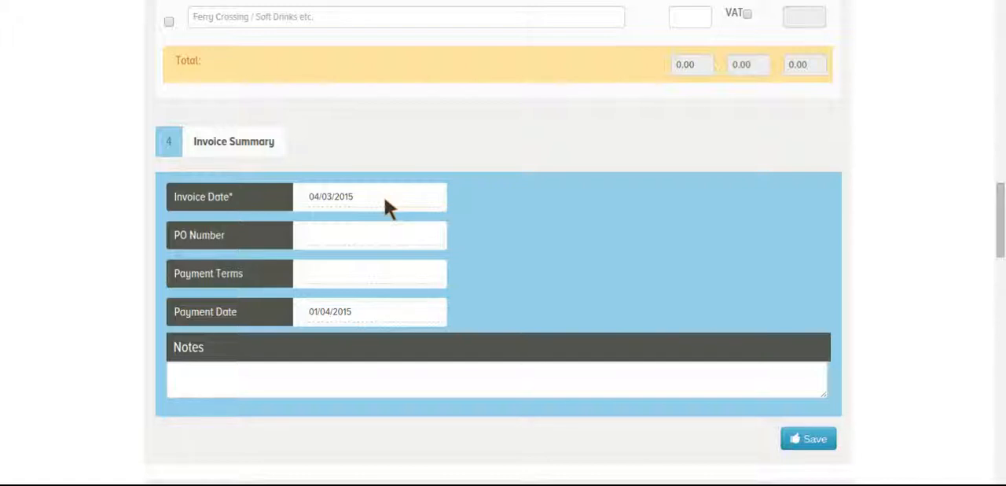
click(385, 201)
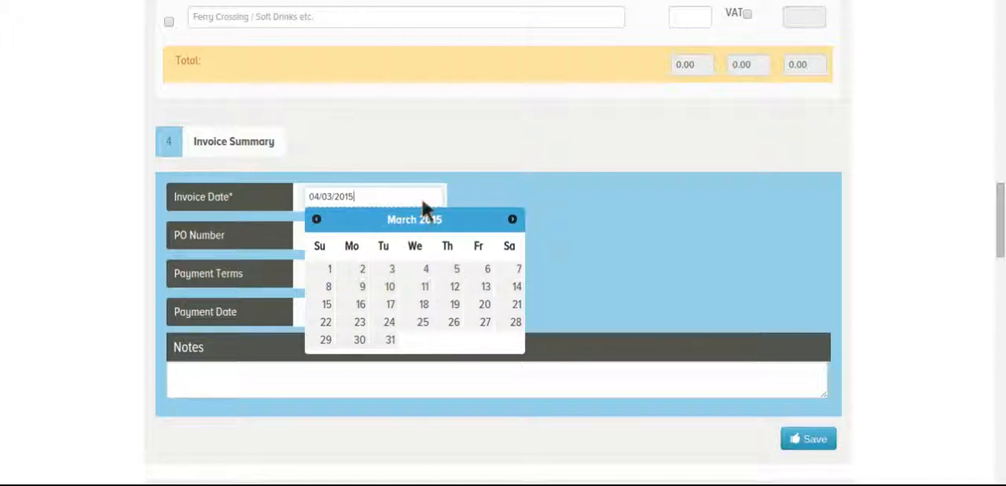
click(482, 200)
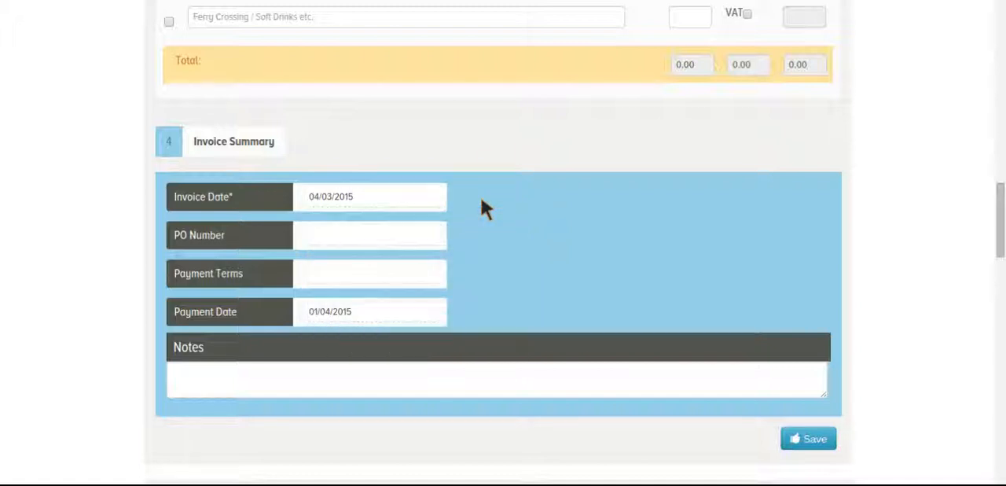
click(411, 234)
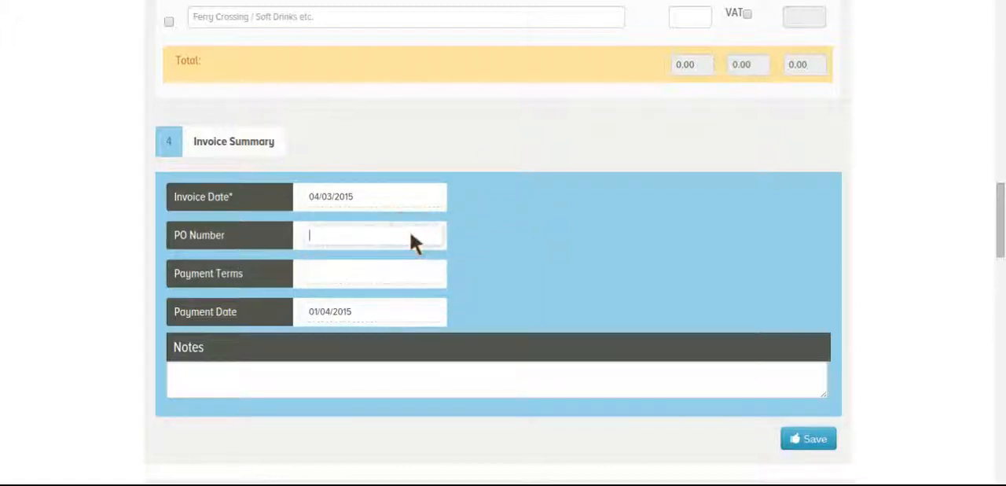
click(397, 275)
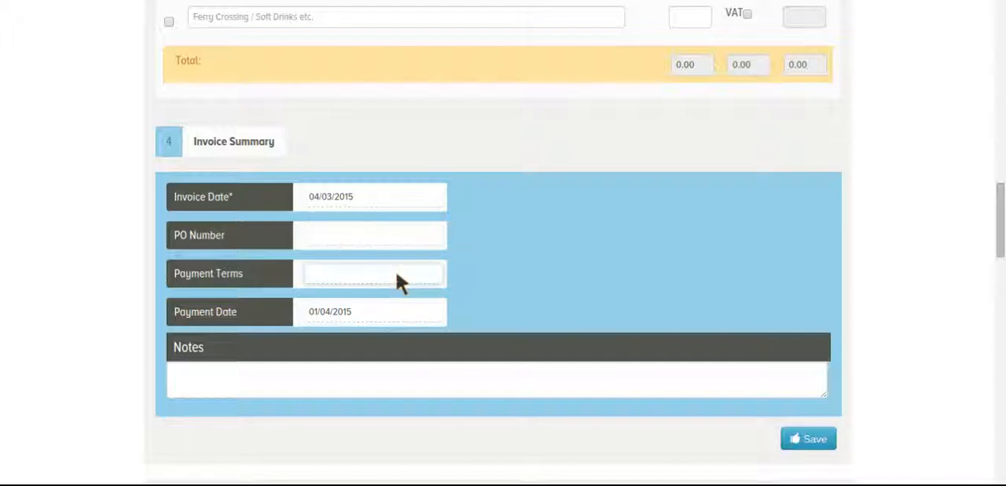
text(14 days)
Set the payment date to 18/03/15 and save the invoice.
click(397, 310)
click(424, 421)
click(393, 371)
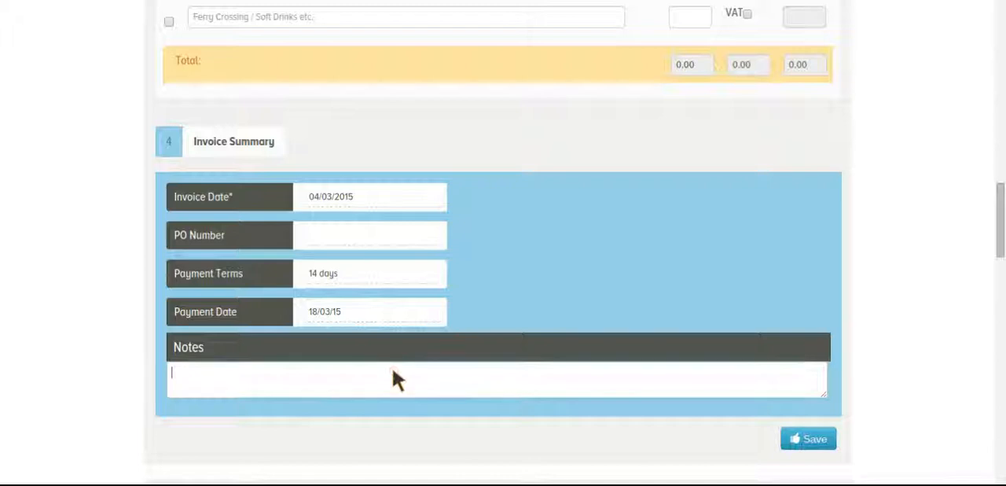
click(812, 445)
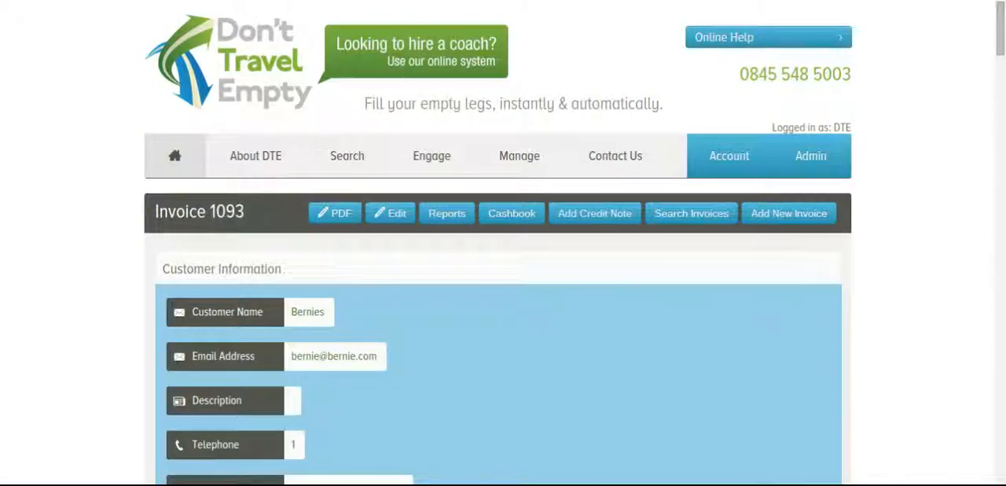
Review the saved invoice's customer details, invoice information, payments and the list of contract jobs it includes.
scroll(504, 314, down, 3)
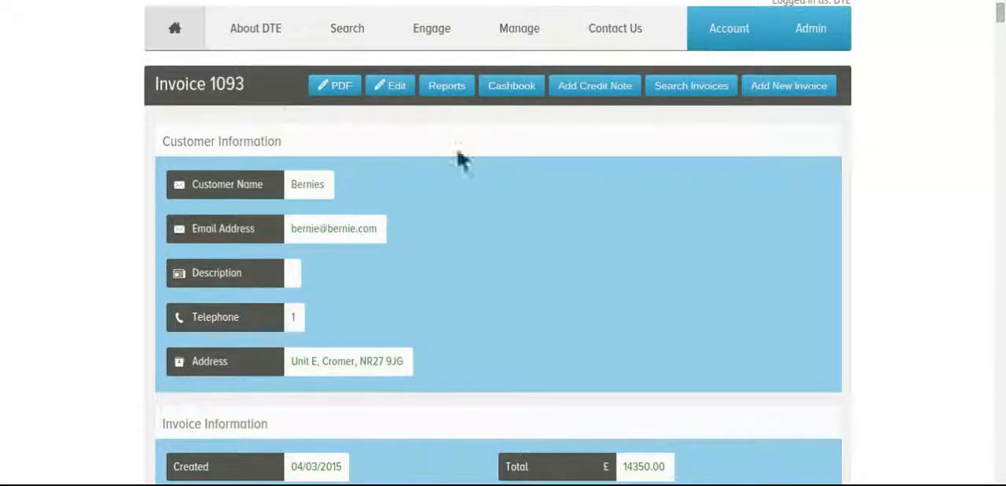
scroll(816, 158, down, 5)
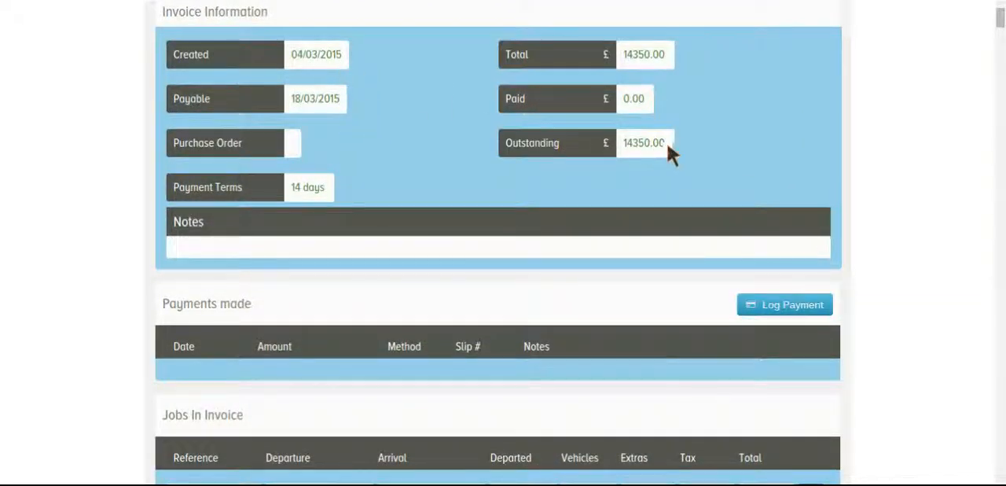
scroll(901, 183, down, 5)
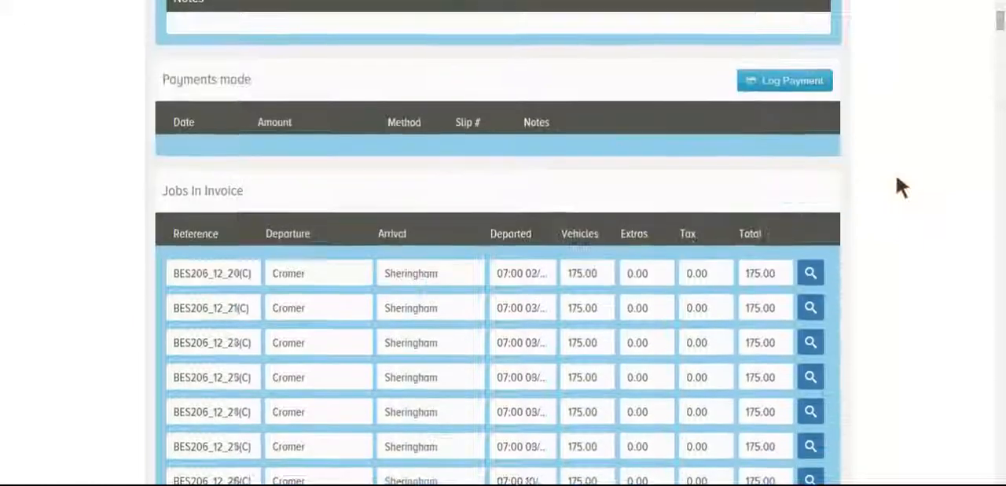
scroll(897, 179, down, 9)
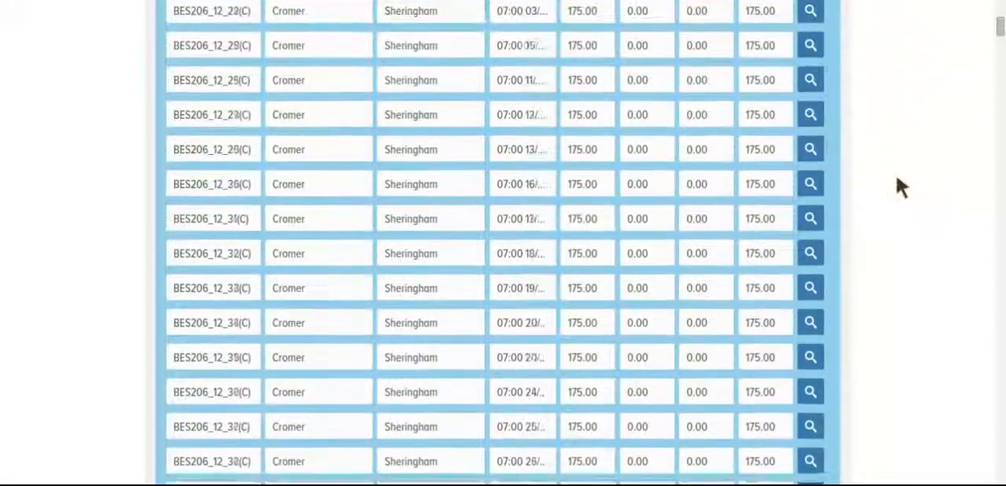
scroll(897, 179, down, 12)
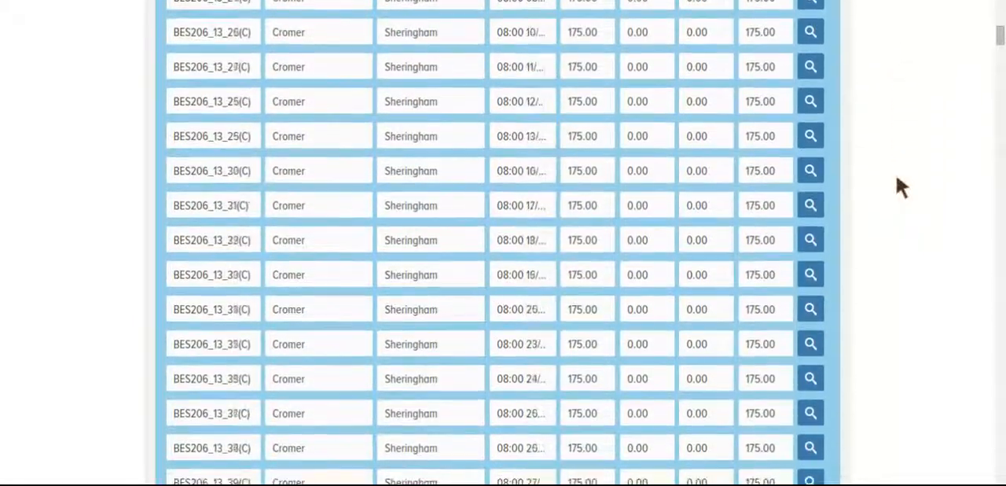
scroll(898, 184, down, 15)
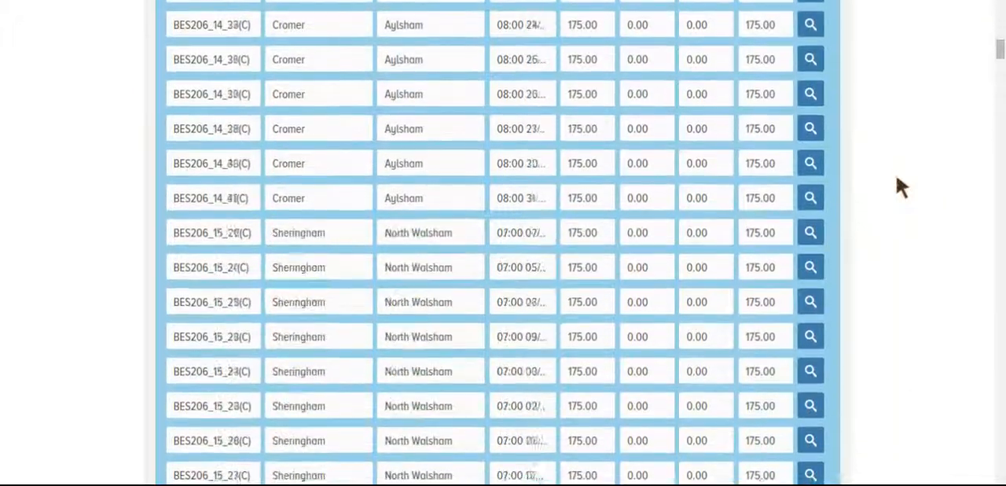
scroll(897, 179, up, 20)
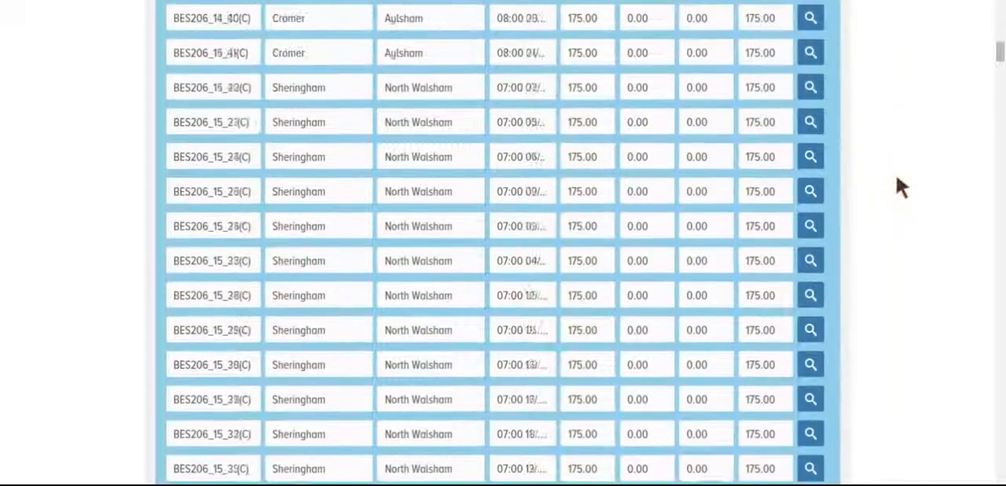
scroll(897, 179, up, 8)
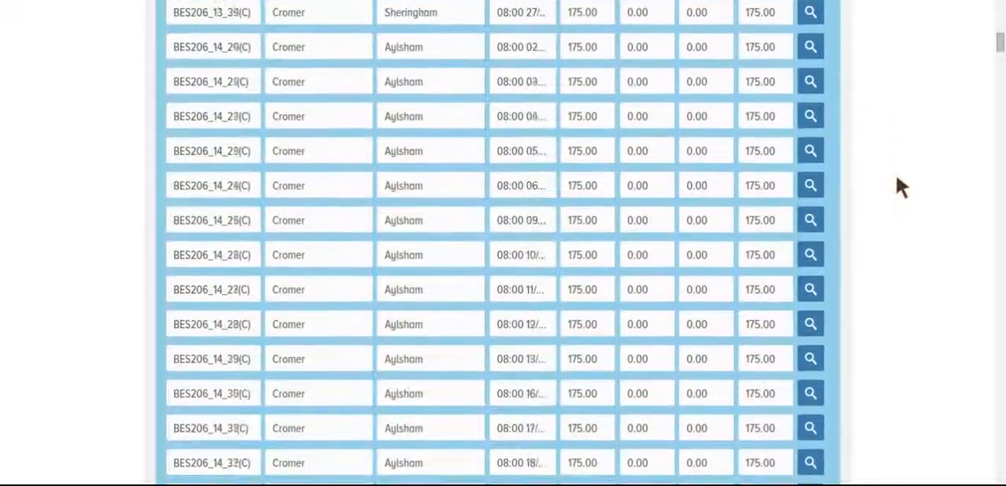
scroll(897, 179, up, 8)
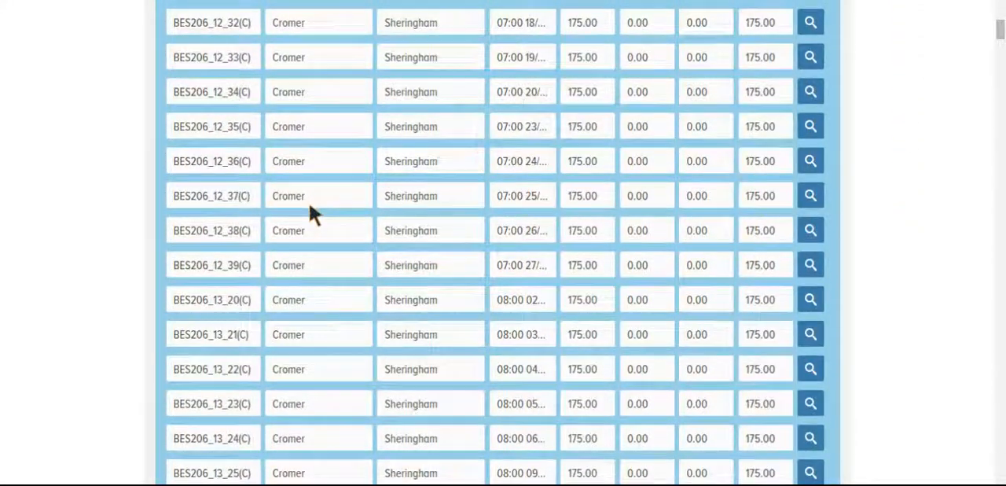
scroll(906, 211, down, 5)
scroll(907, 207, up, 15)
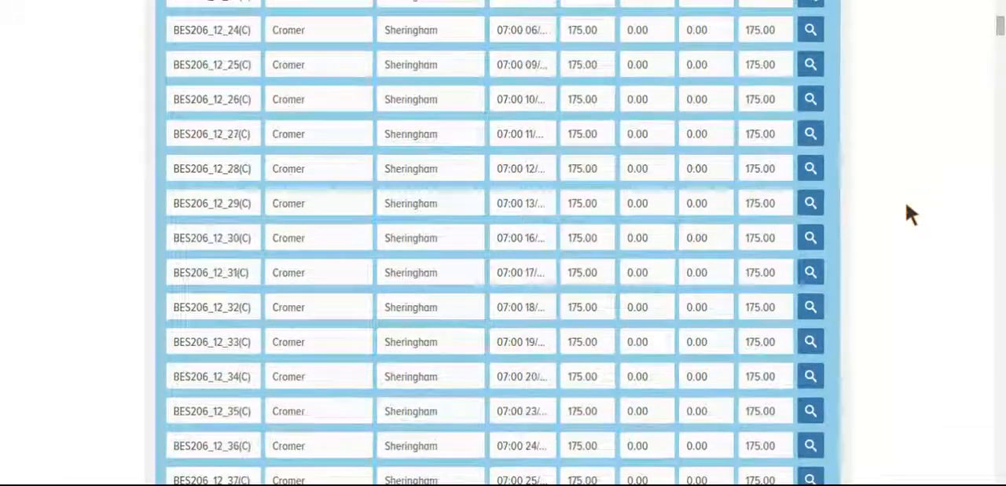
scroll(906, 206, up, 3)
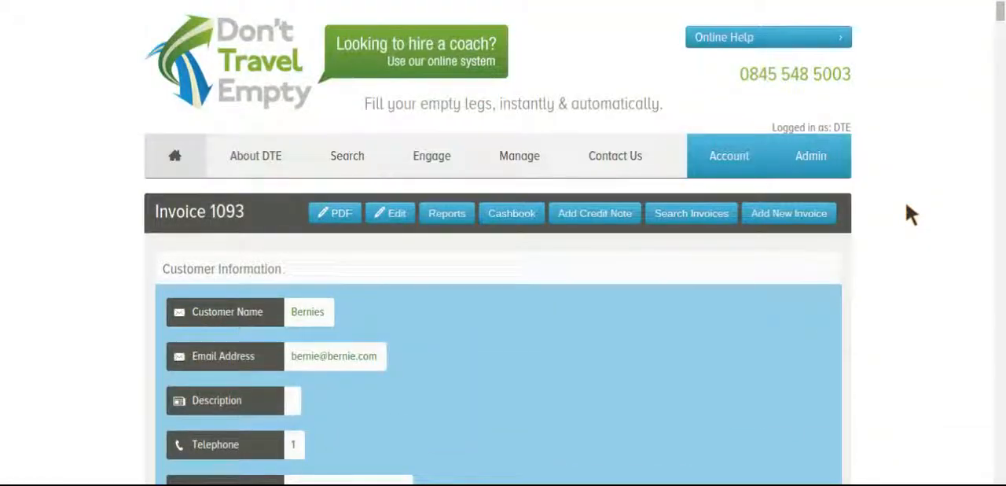